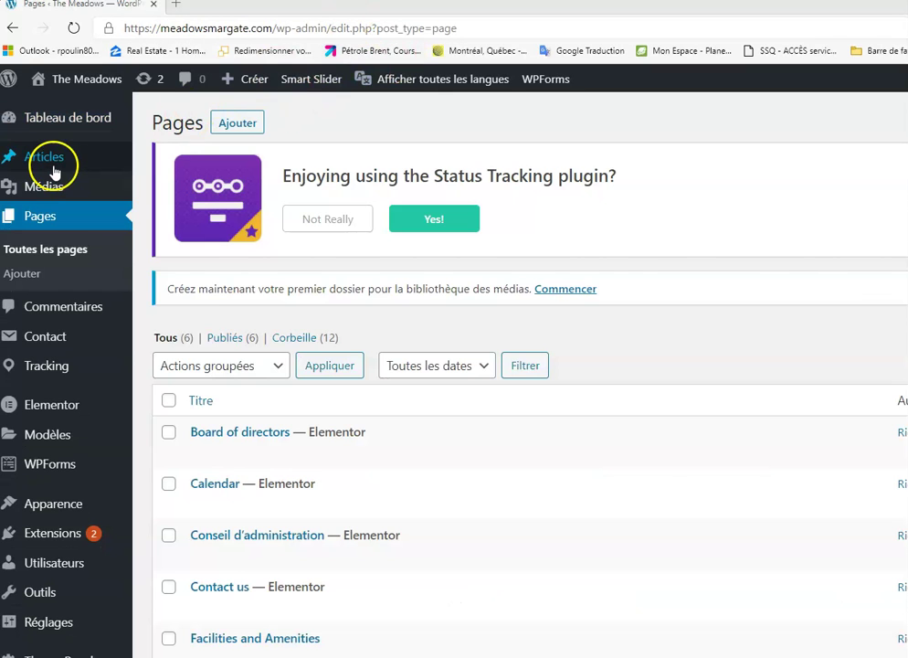
- Open the list of all posts and look at the COVID-19 Pandemic Management article entry
left_click(55, 161)
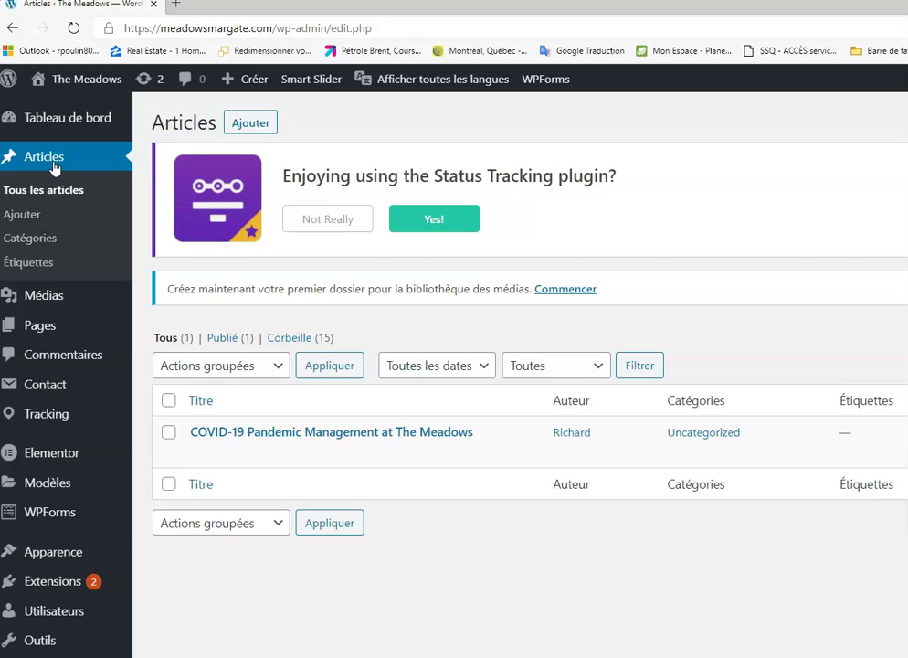
mouse_move(375, 431)
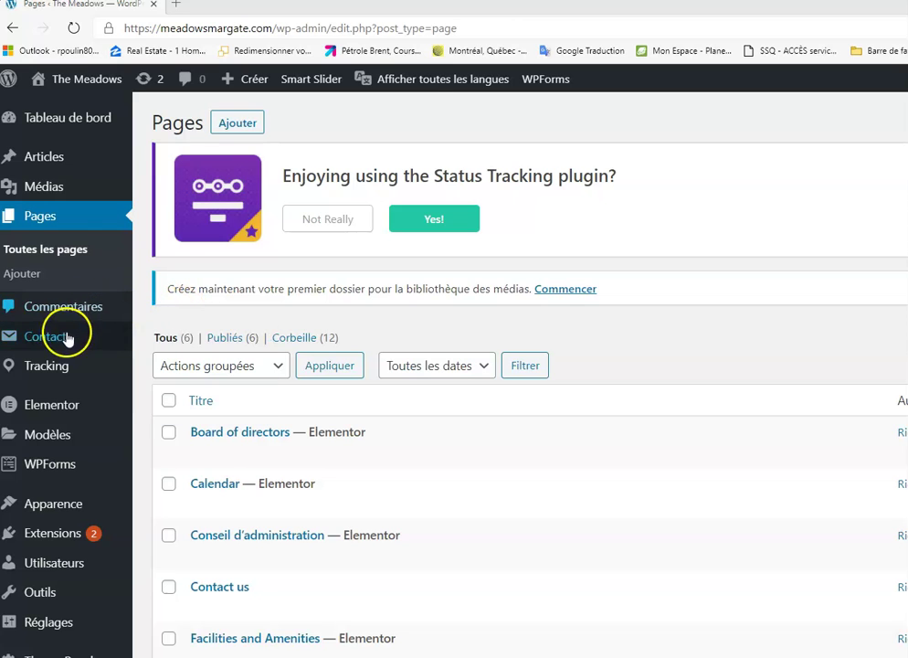
- Open the installed plugins list and look through it down to the Polylang and Smart Slider 3 entries
mouse_move(57, 410)
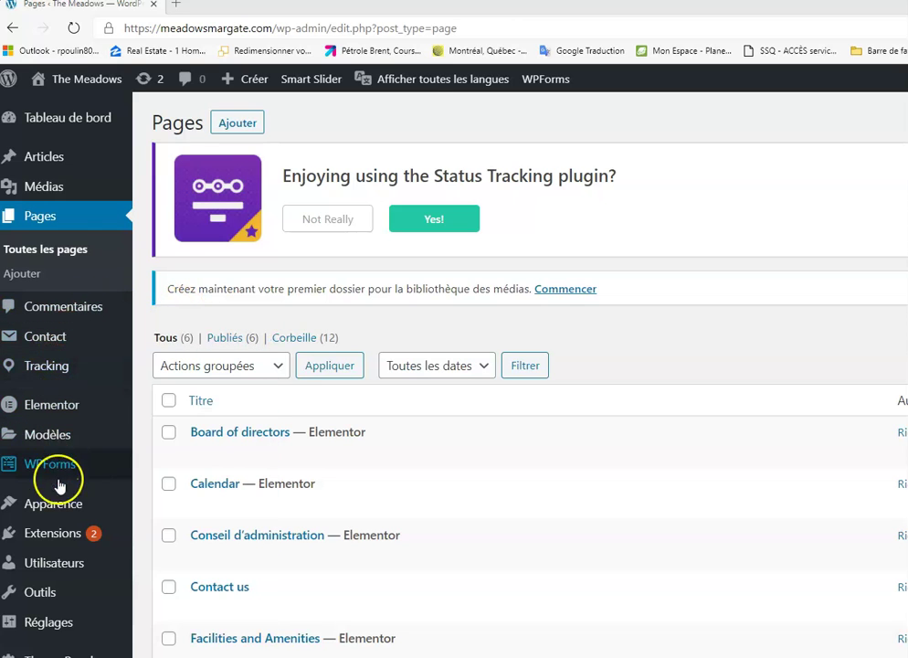
mouse_move(48, 533)
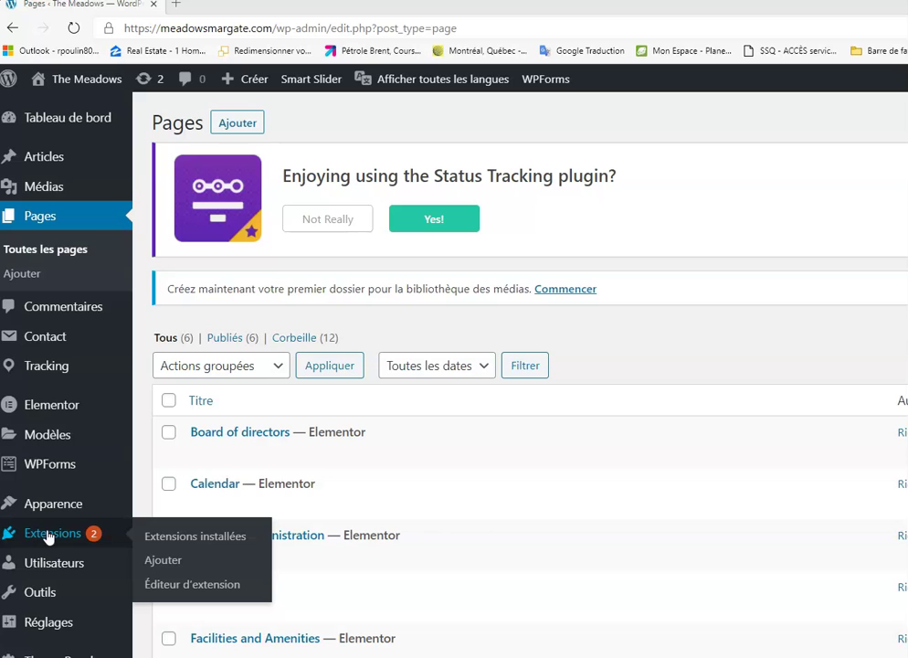
left_click(49, 534)
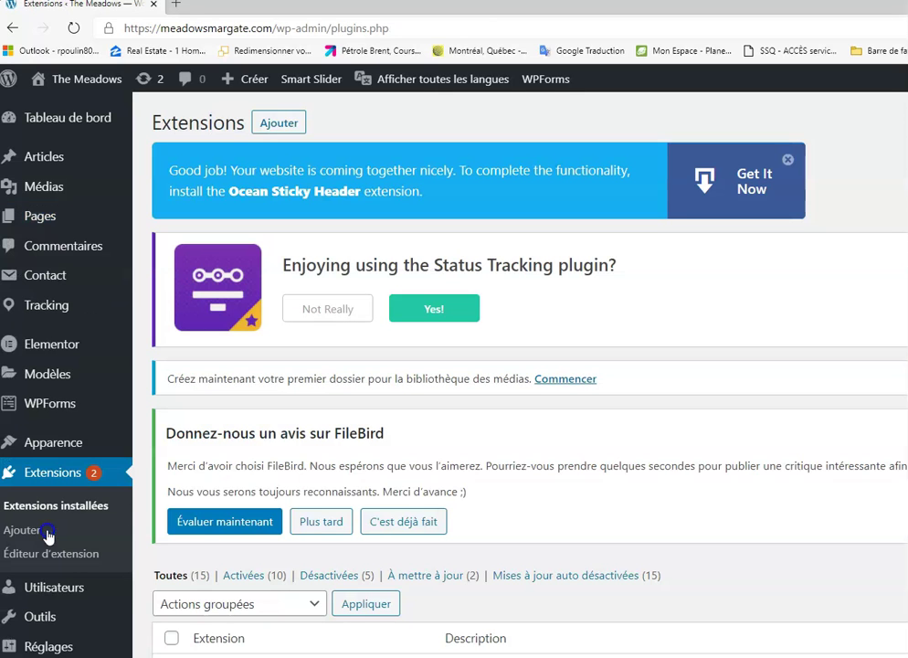
scroll(454, 451, "down", 5)
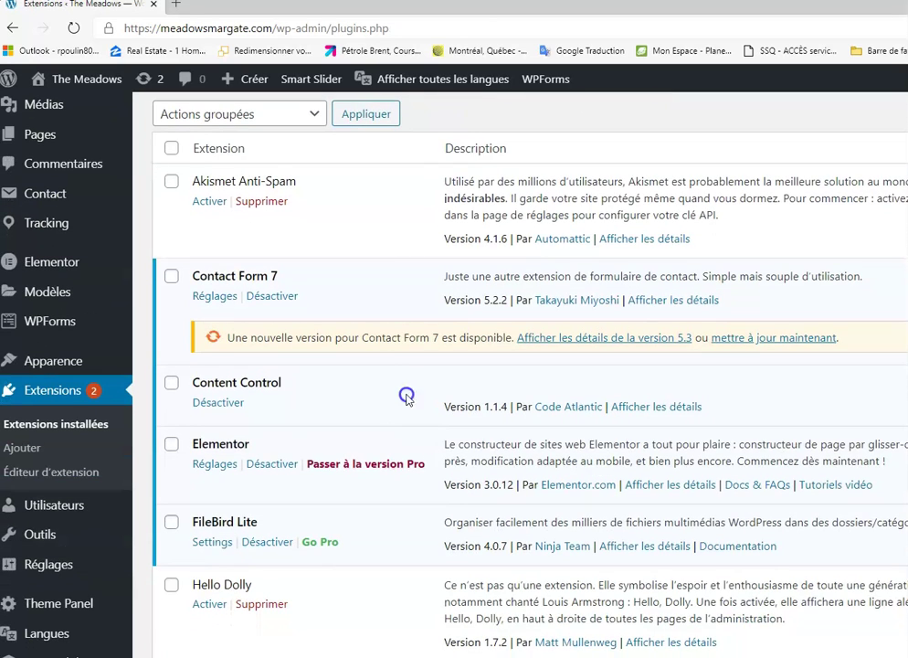
scroll(379, 304, "down", 3)
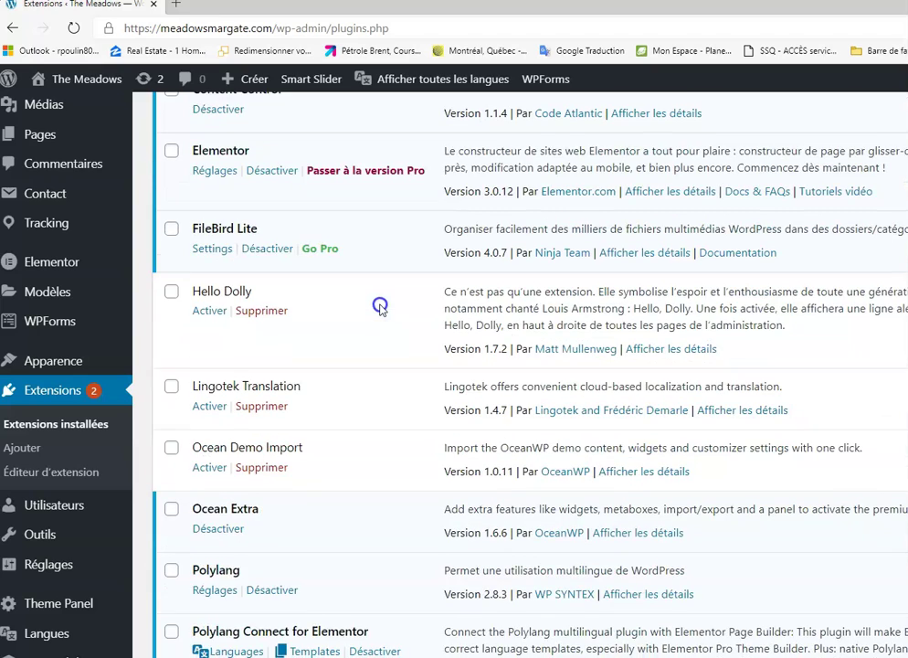
scroll(380, 307, "down", 2)
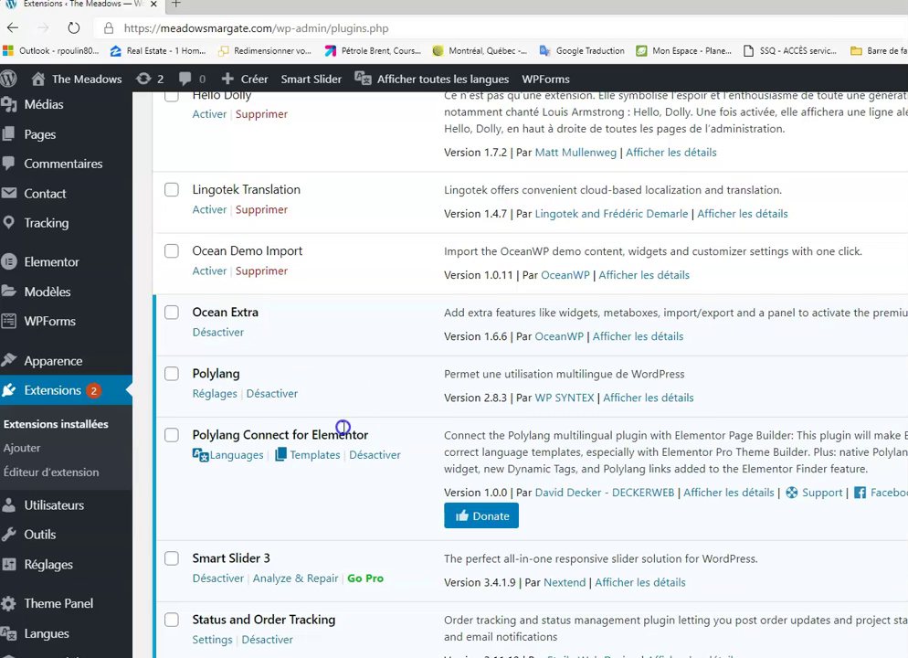
- Search the plugin directory for "traduction" and browse the results down to Polylang
left_click(23, 448)
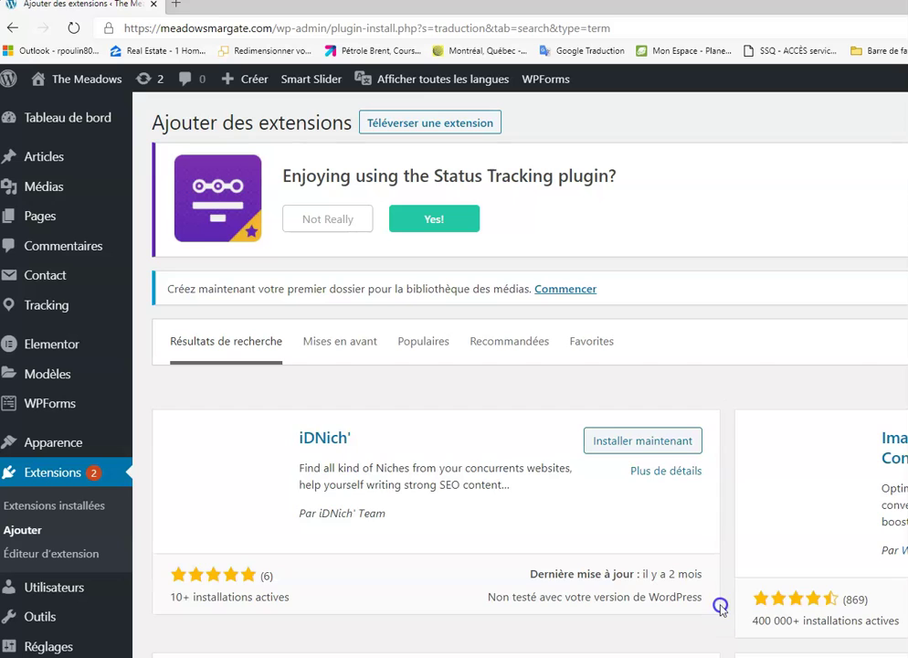
scroll(600, 489, "down", 2)
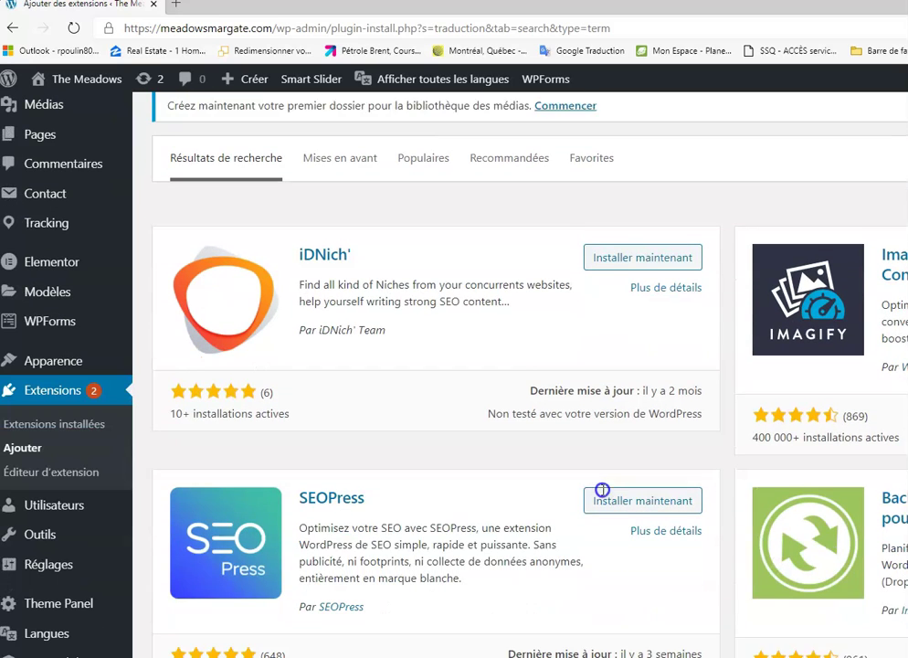
scroll(602, 490, "down", 1)
scroll(602, 490, "down", 2)
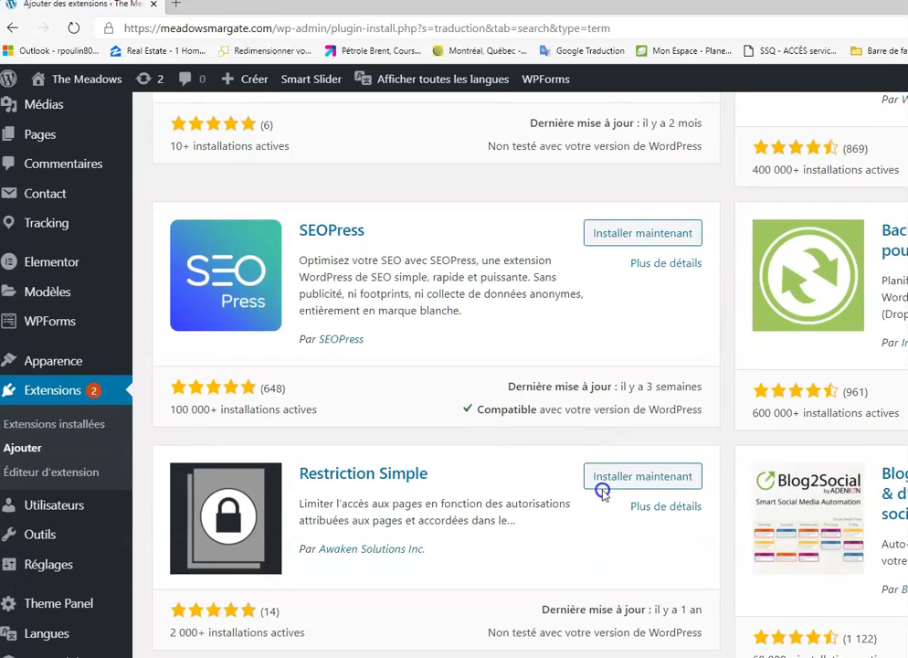
scroll(601, 491, "down", 1)
scroll(601, 491, "up", 5)
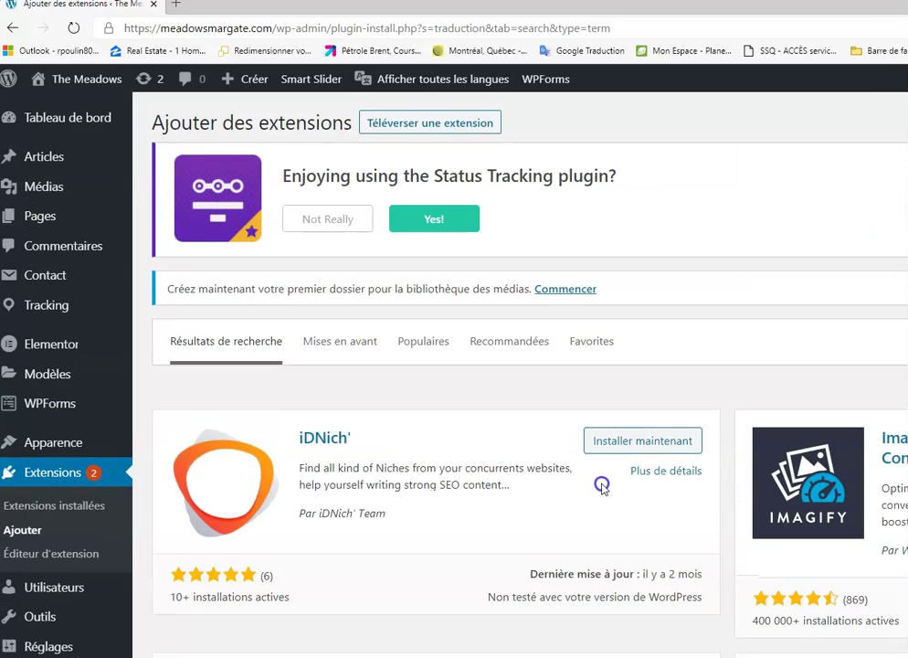
scroll(602, 486, "down", 12)
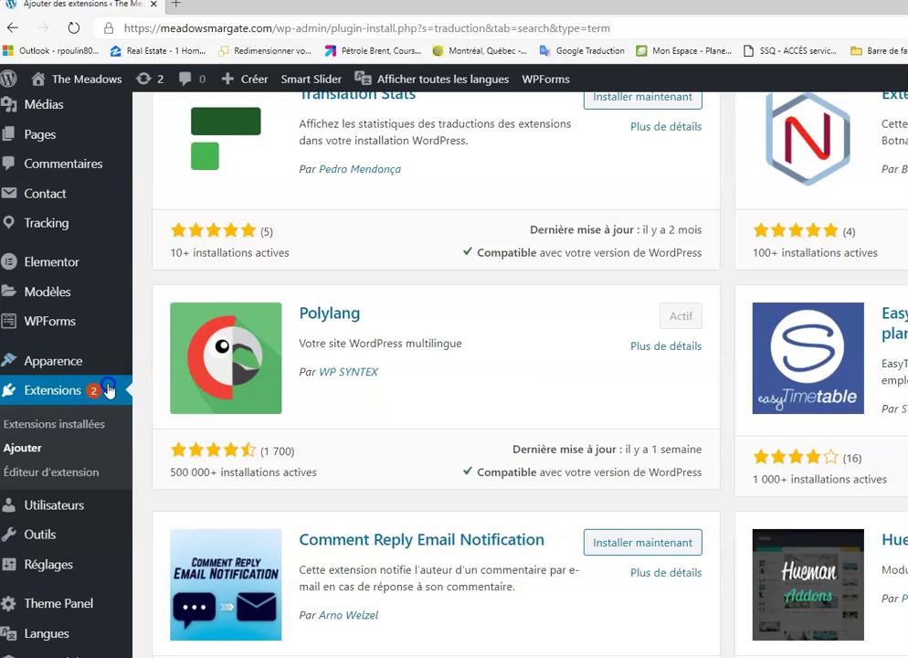
- Return to the installed plugins list and review its entries through to WPS Hide Login
left_click(82, 423)
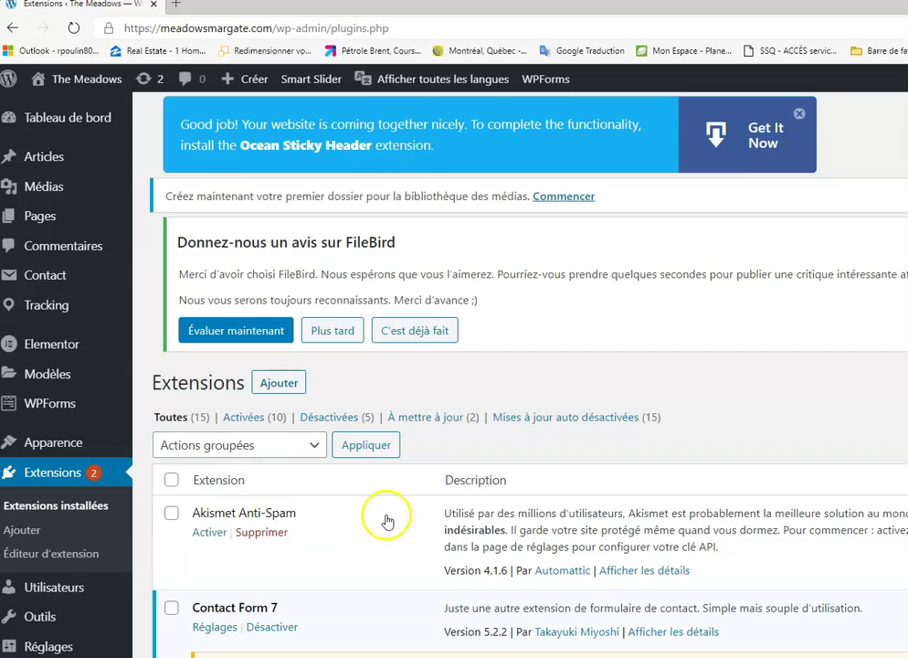
scroll(394, 517, "down", 5)
scroll(448, 511, "down", 10)
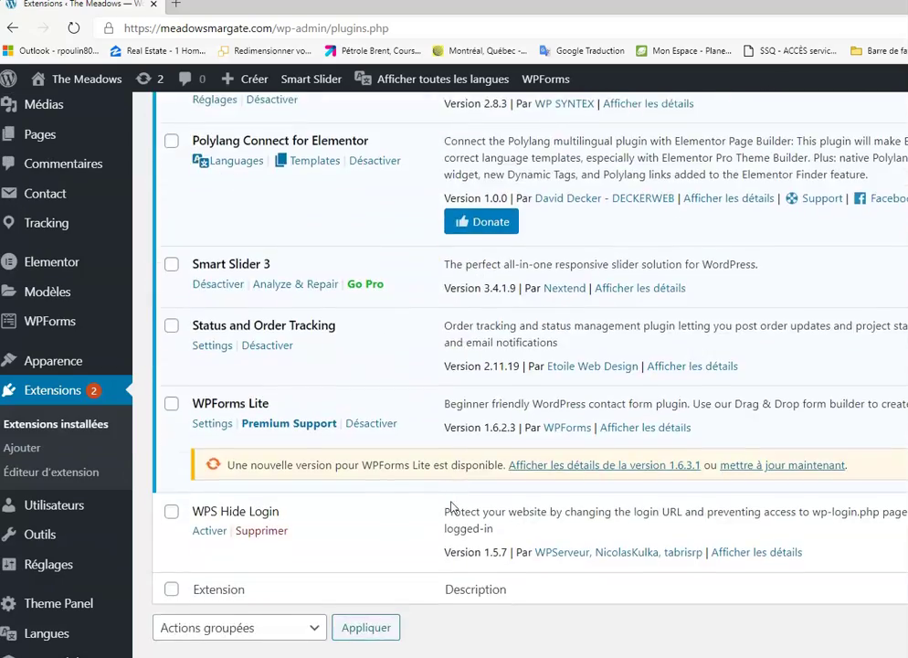
scroll(451, 502, "up", 2)
scroll(400, 554, "up", 3)
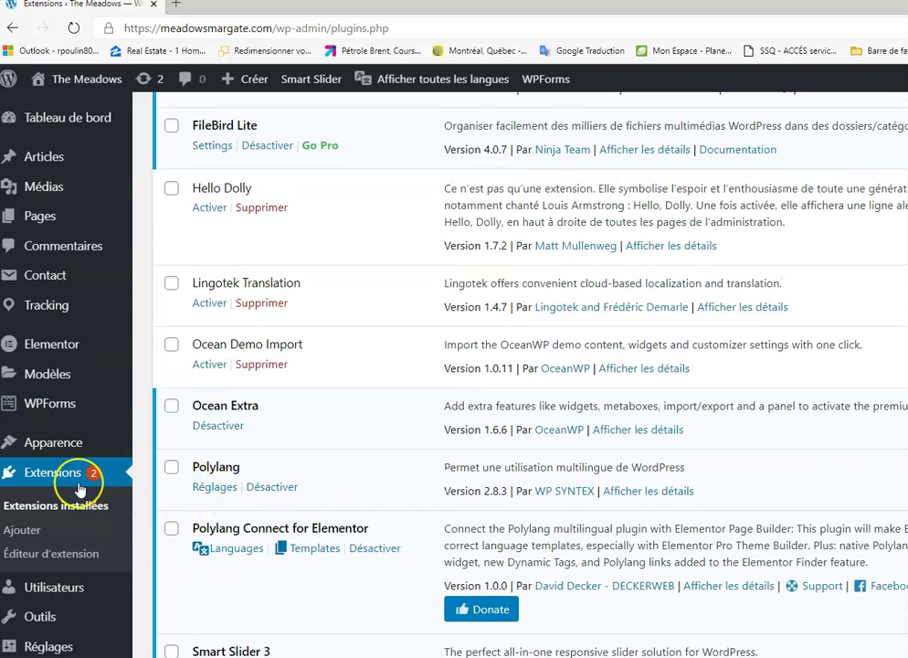
scroll(82, 492, "down", 1)
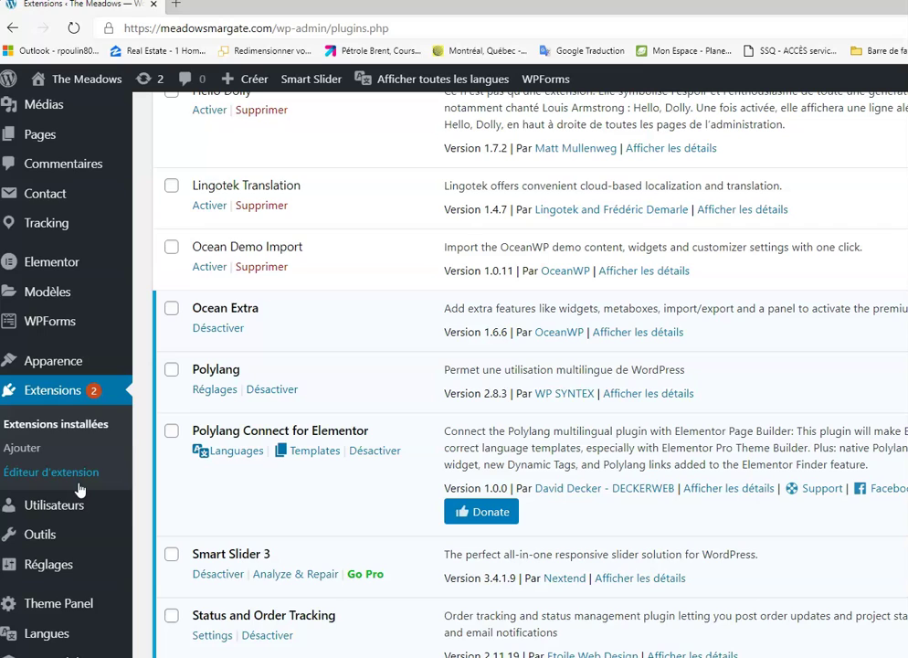
- Open the list of all user accounts on the site
mouse_move(58, 509)
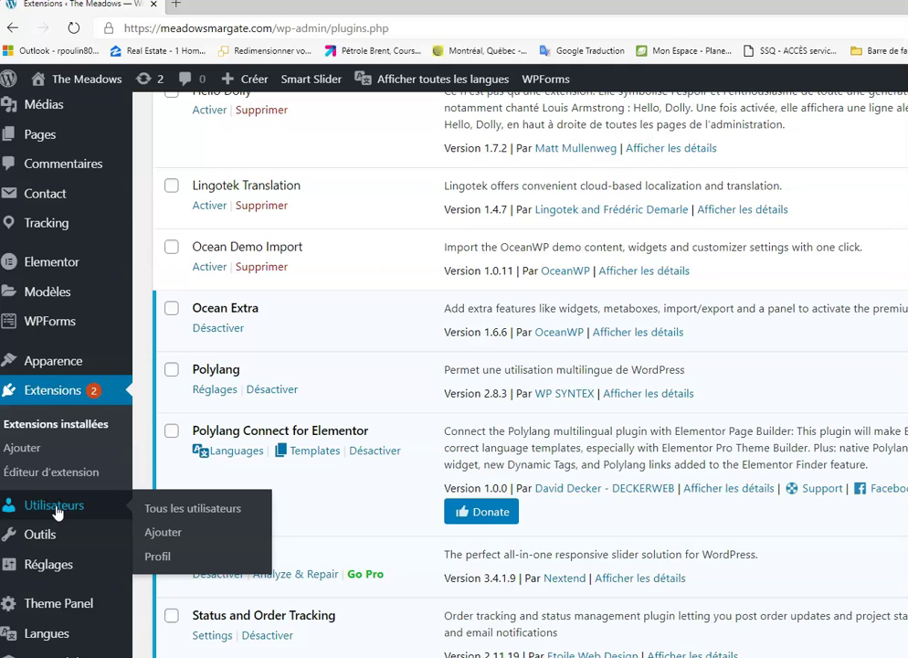
left_click(163, 509)
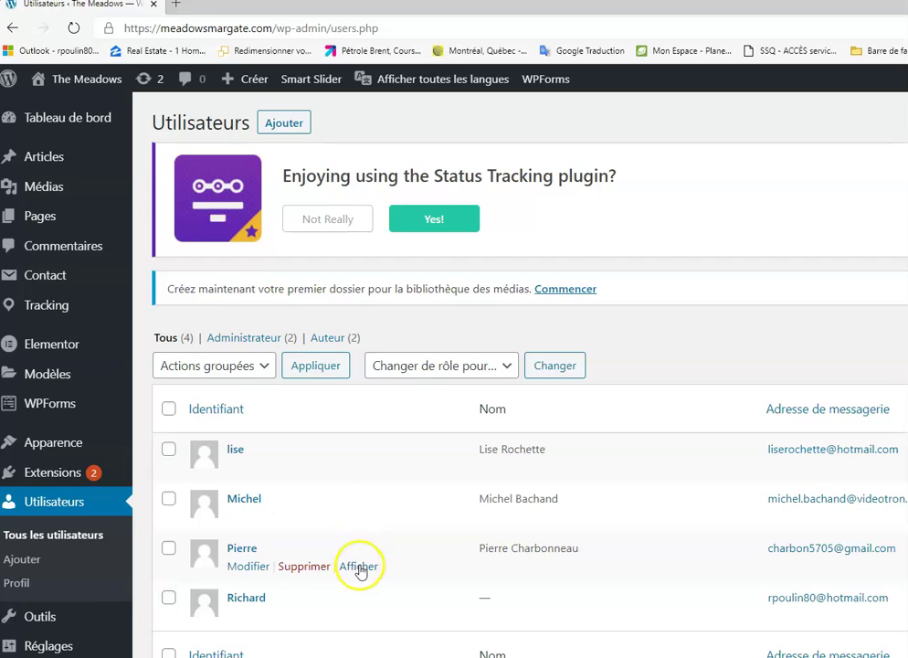
left_click(361, 567)
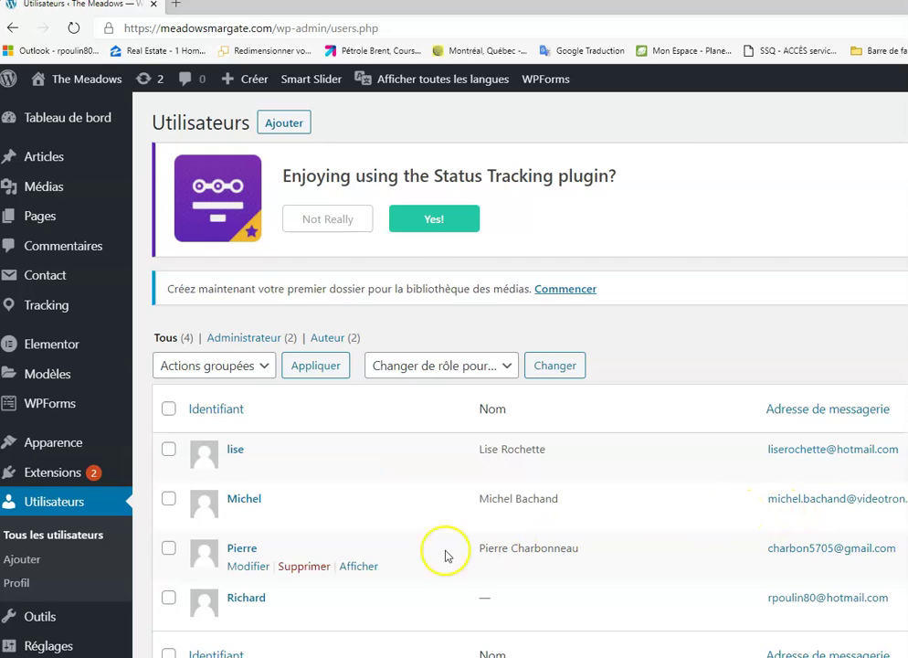
- Open the Tracking plugin's dashboard and look through its recent order summary and support sections
mouse_move(114, 454)
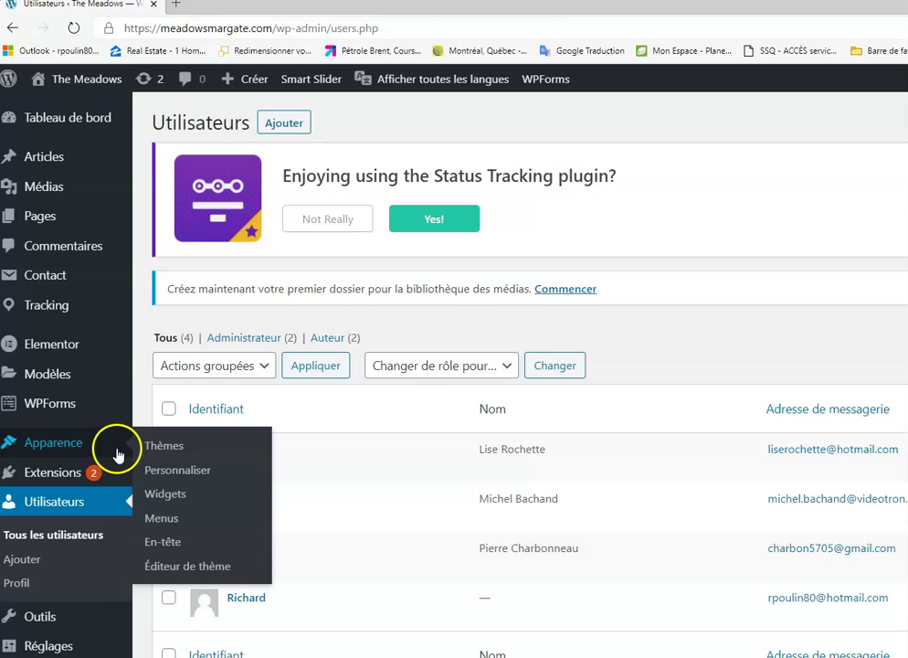
mouse_move(50, 307)
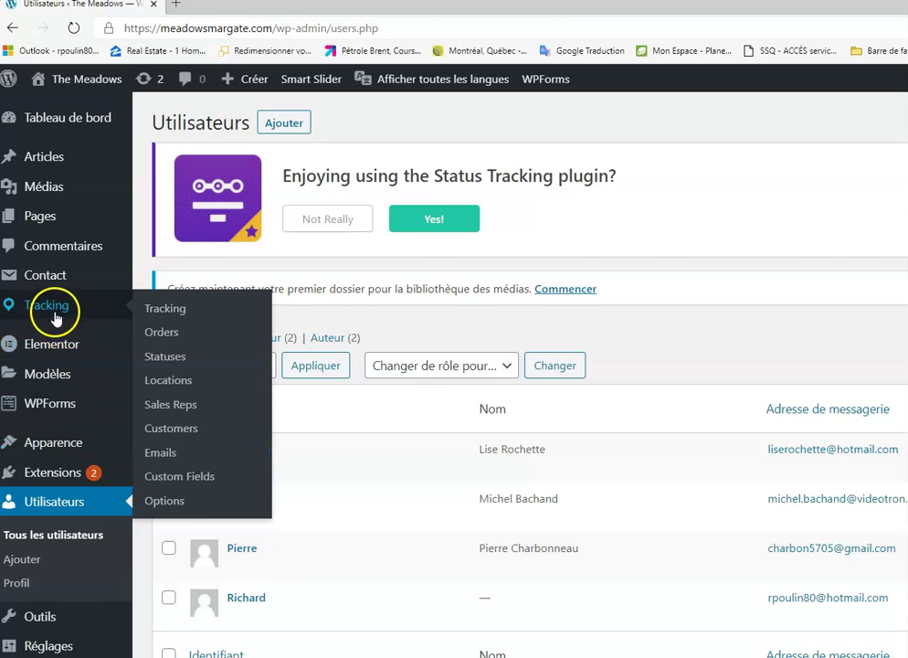
left_click(56, 309)
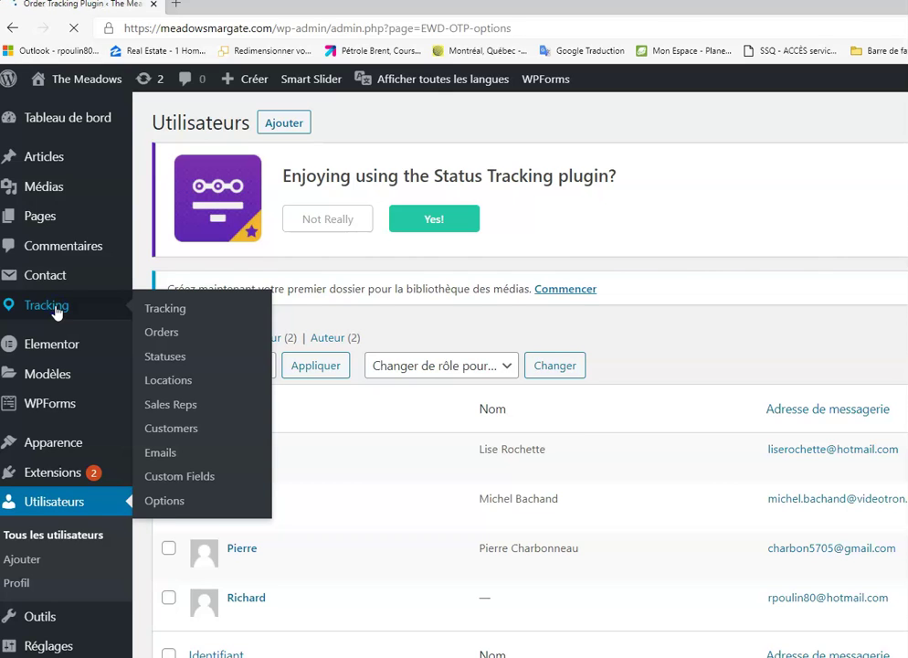
scroll(548, 453, "down", 8)
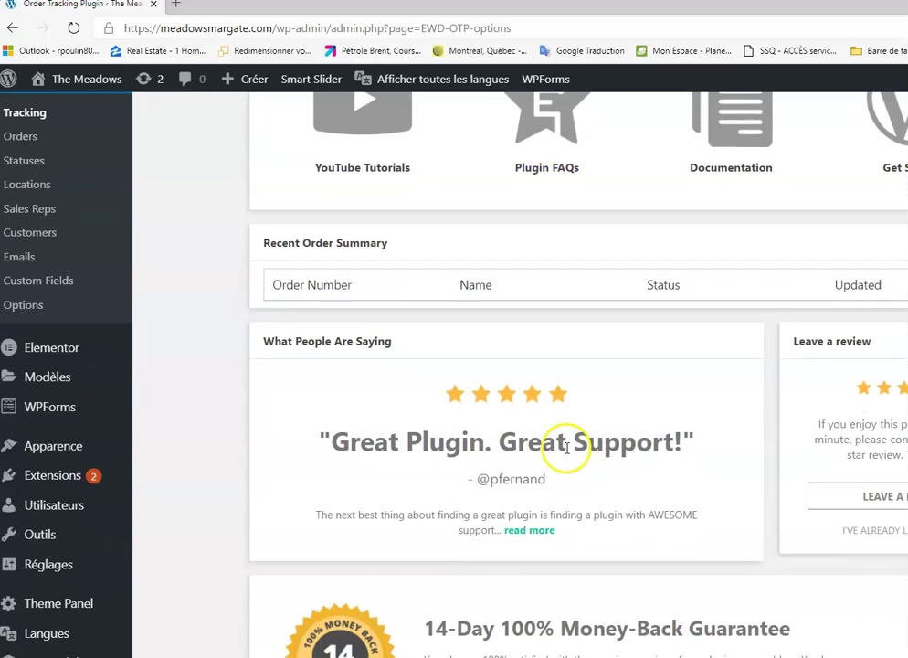
scroll(548, 439, "up", 3)
- Show the Tracking plugin's Orders page and look at its new-order options and order table
left_click(36, 364)
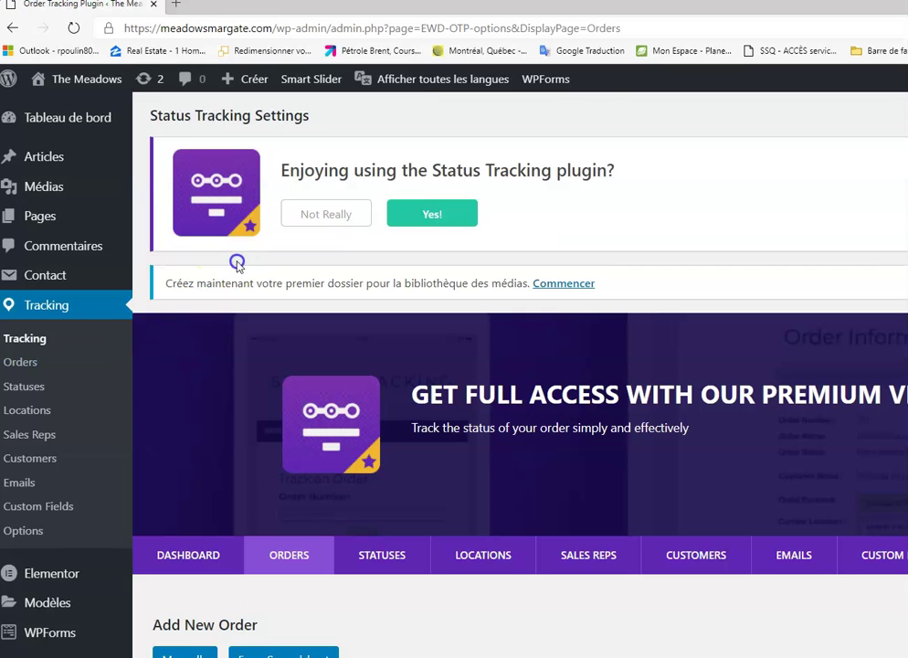
scroll(274, 365, "down", 3)
left_click(354, 363)
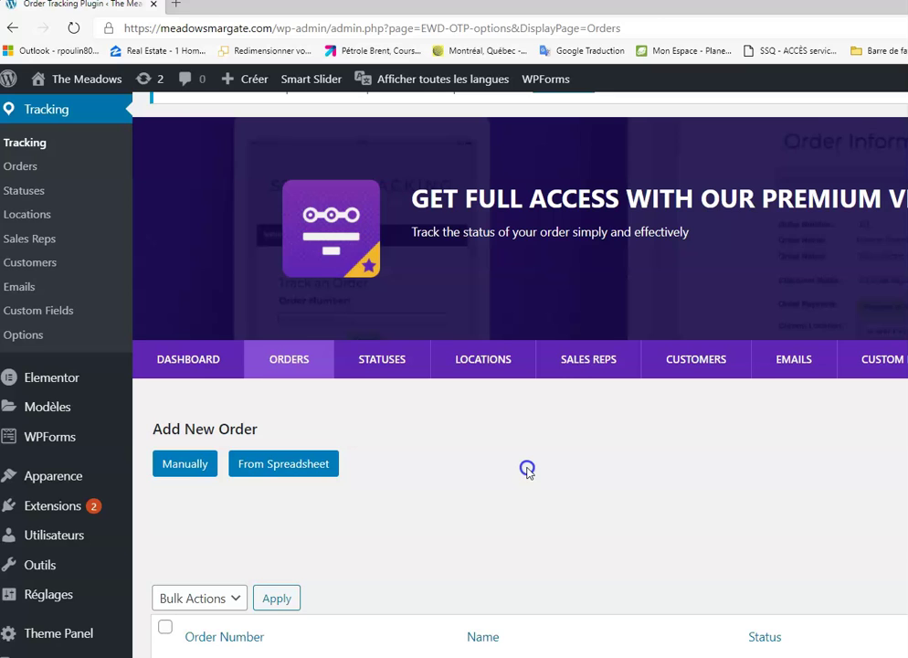
scroll(527, 469, "down", 1)
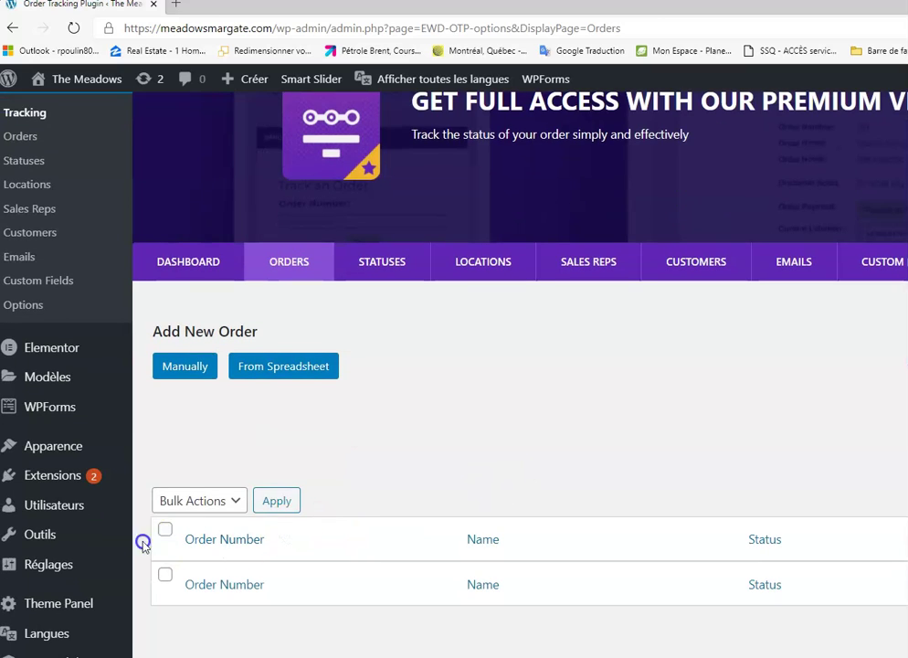
mouse_move(56, 603)
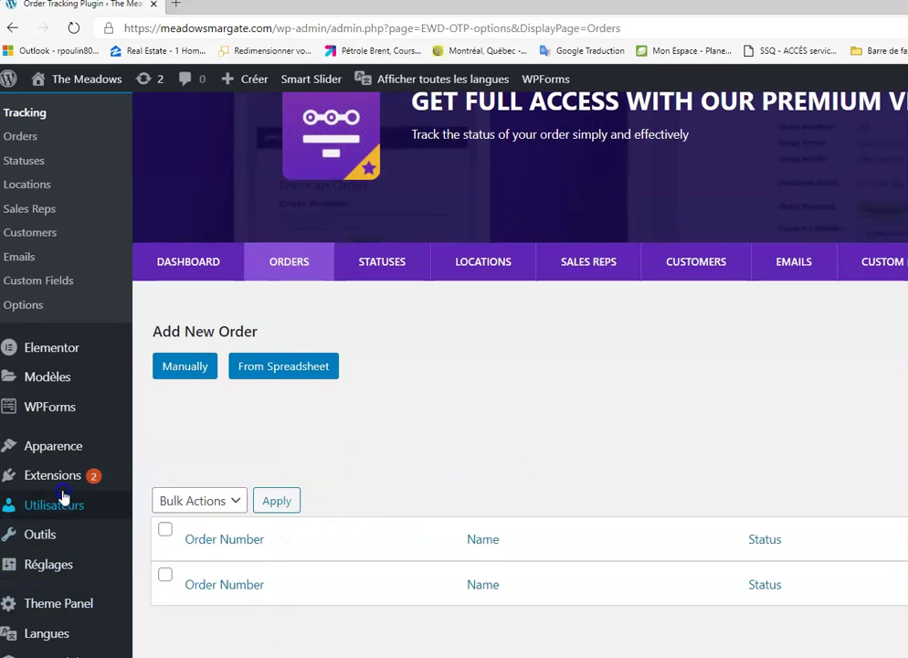
- Open the Appearance themes page and look over the installed themes
scroll(64, 489, "up", 3)
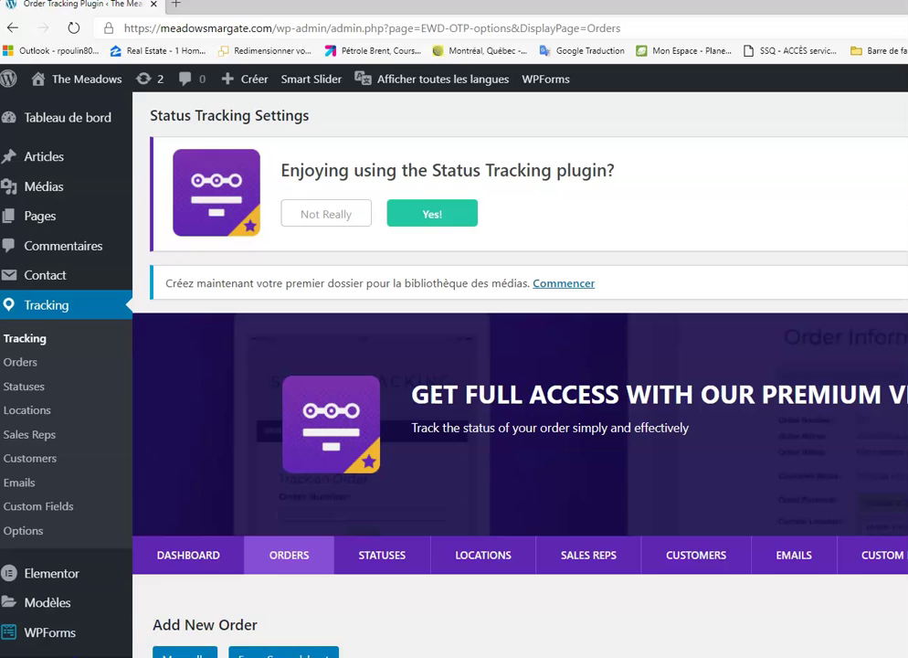
scroll(197, 641, "down", 2)
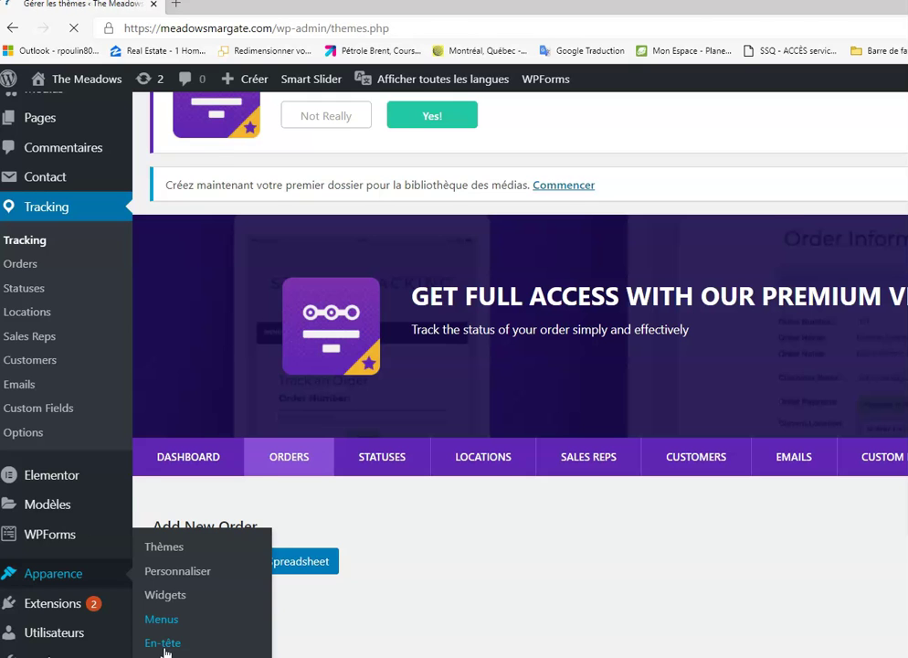
scroll(534, 486, "down", 3)
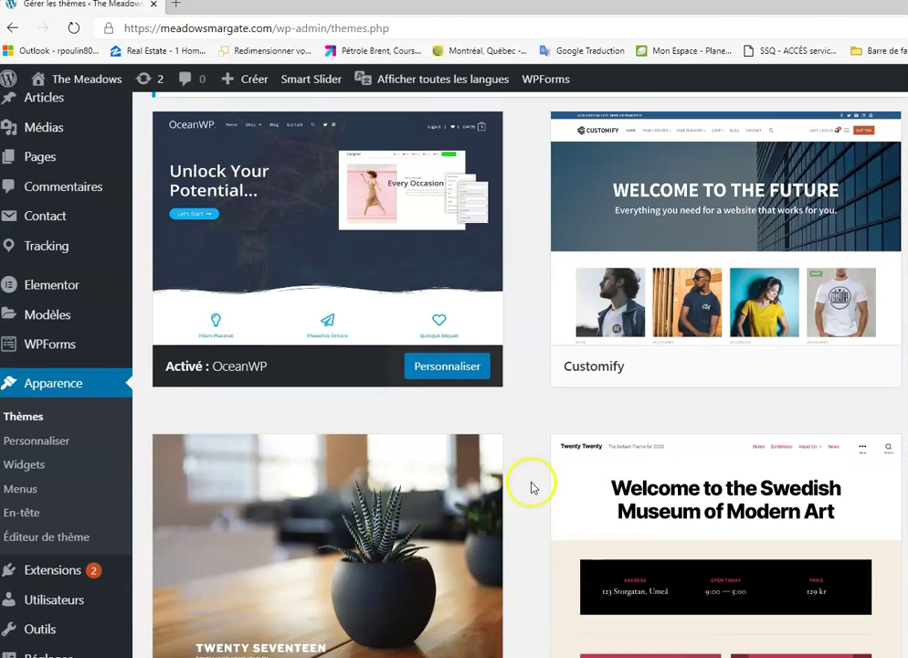
- Open the navigation menus page and examine the Main menu's structure and the list of menus available for editing
mouse_move(73, 571)
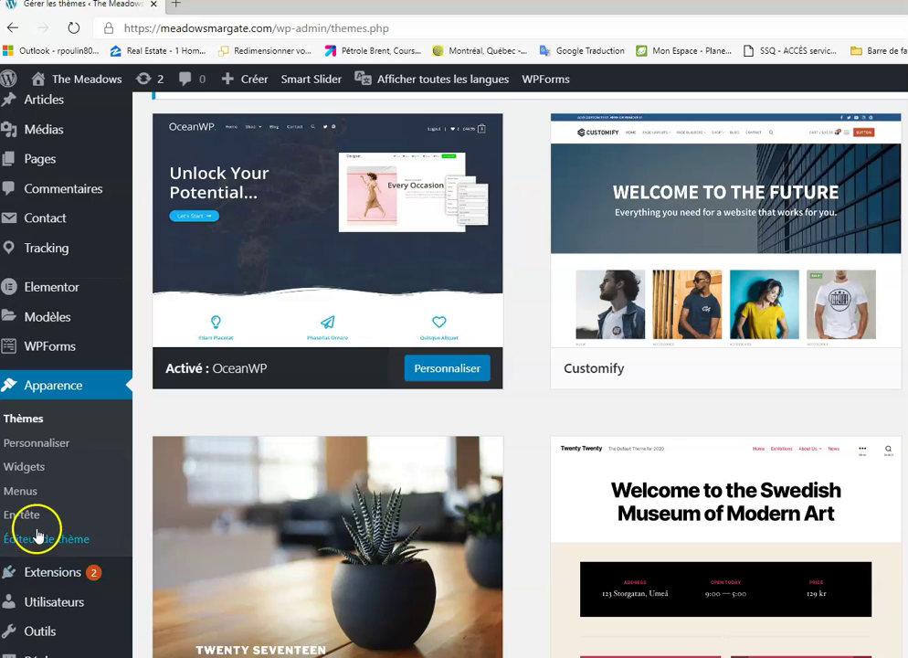
left_click(29, 498)
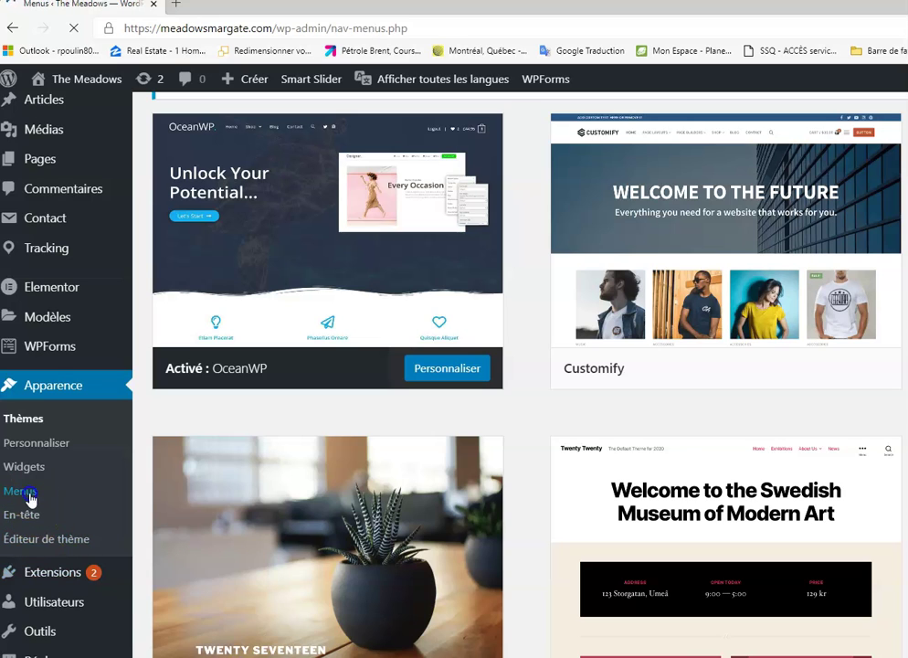
scroll(391, 530, "down", 2)
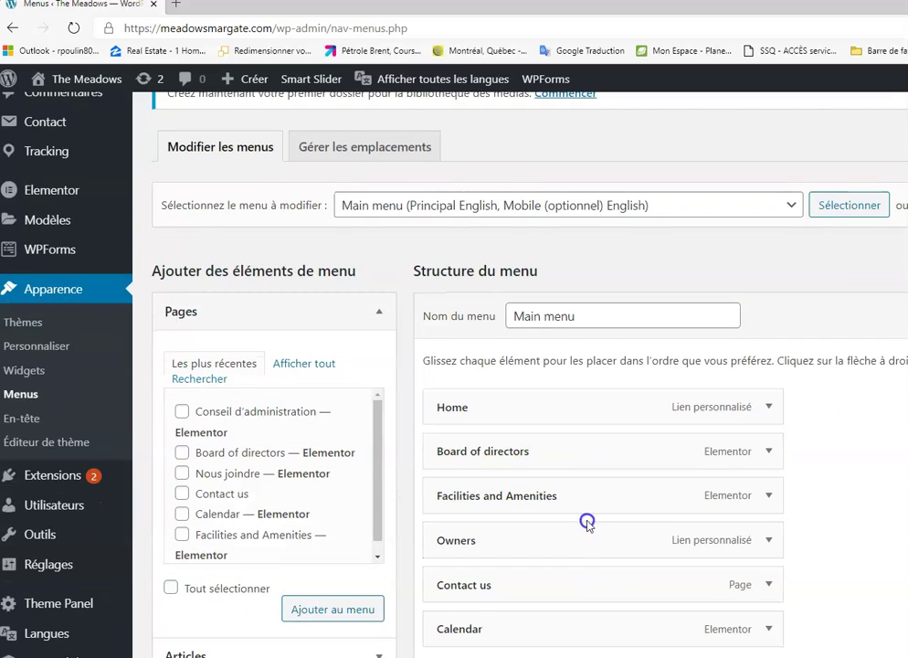
scroll(585, 512, "up", 1)
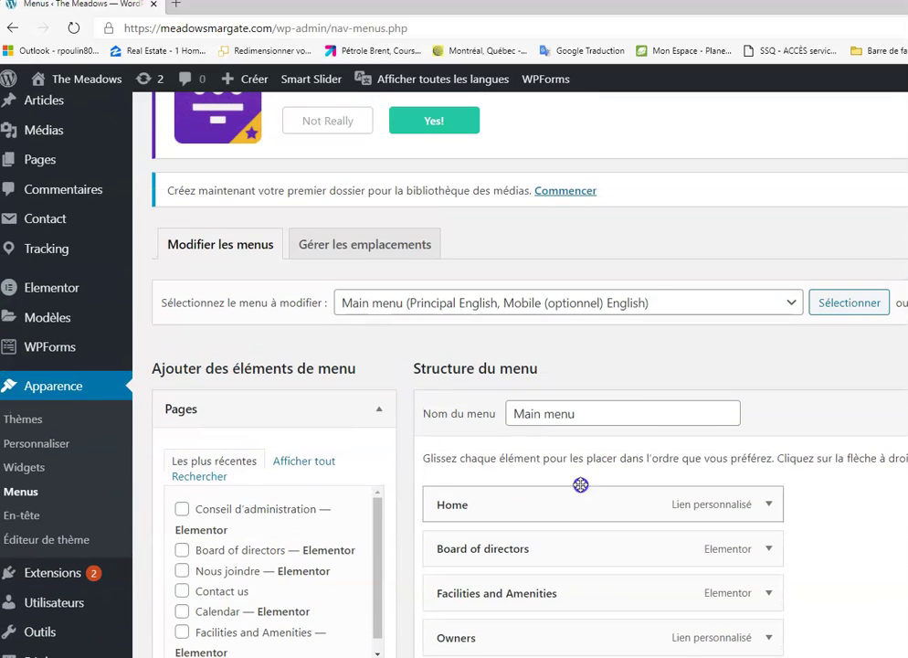
left_click(787, 307)
left_click(787, 307)
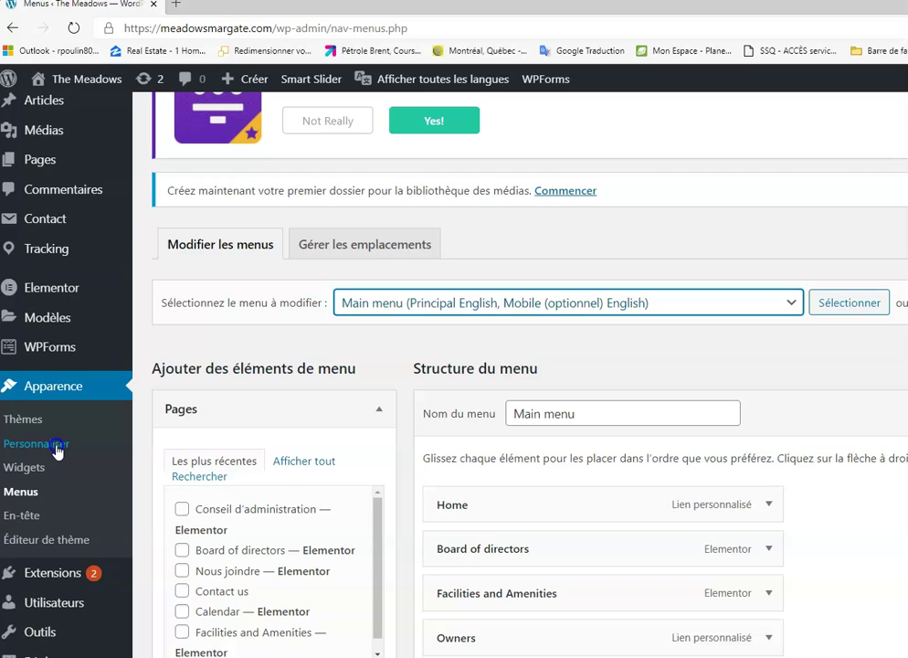
scroll(57, 449, "down", 2)
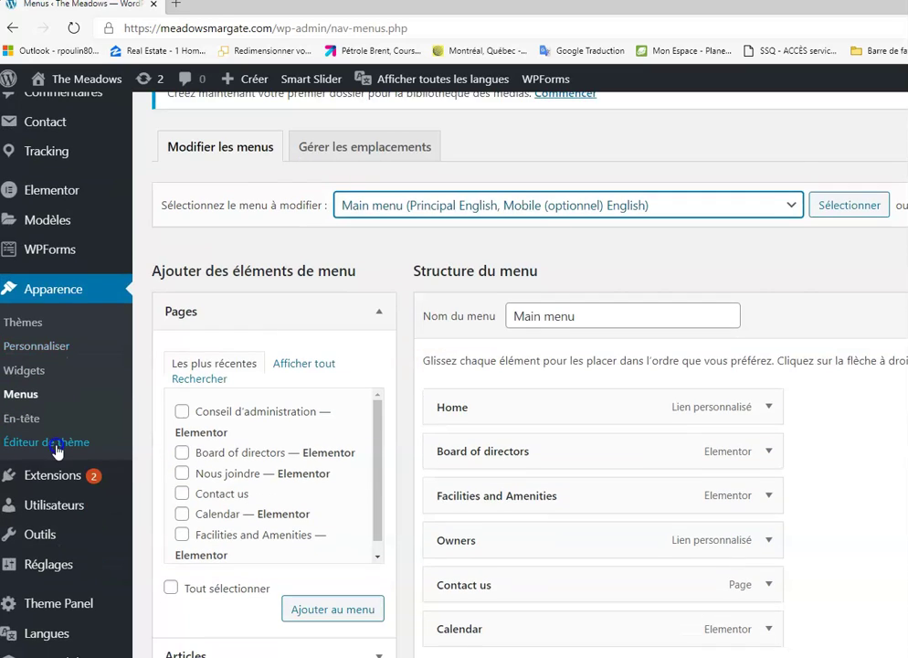
scroll(56, 450, "down", 5)
scroll(46, 511, "up", 3)
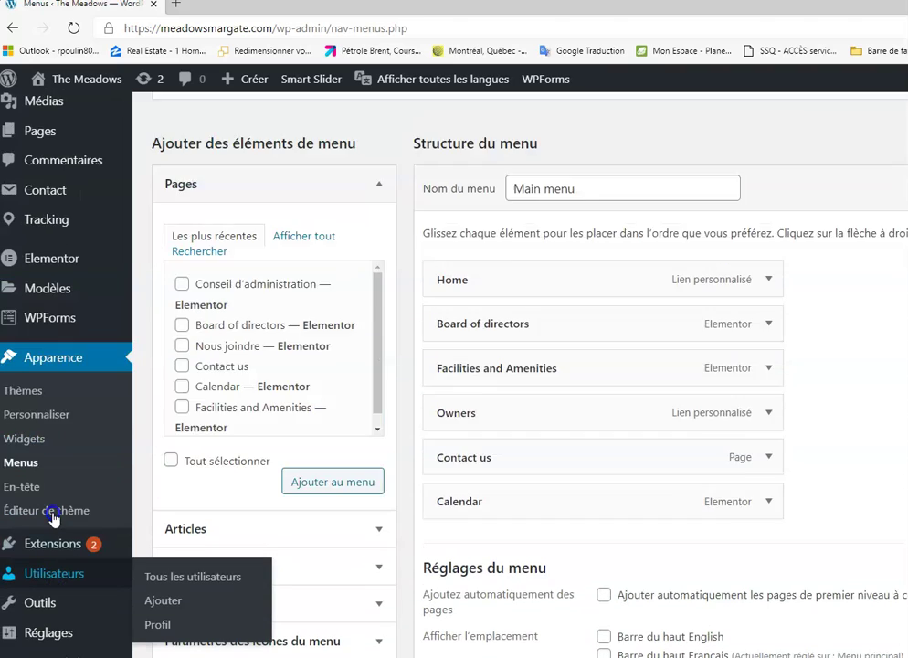
scroll(52, 518, "up", 6)
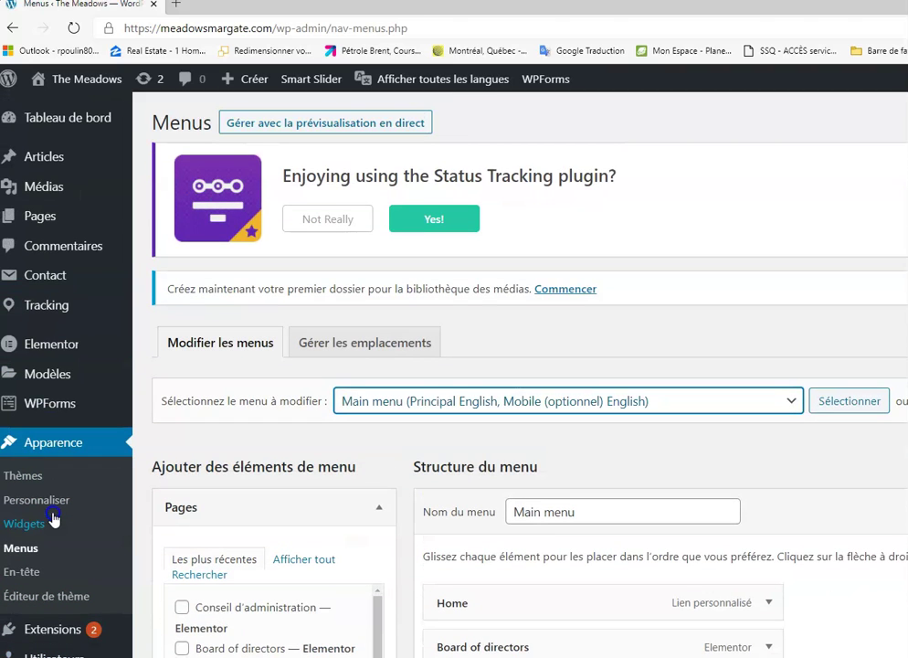